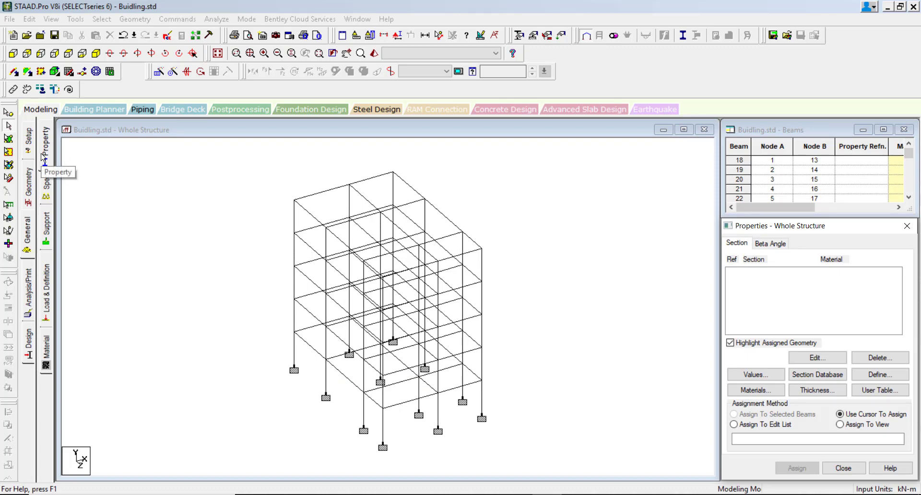
Define a rectangular concrete section with YD 0.3 m and ZD 0.3 m and add it to the section list
{"action": "left_click", "coordinate": [879, 375]}
{"action": "left_click_drag", "start_coordinate": [485, 137], "coordinate": [434, 154]}
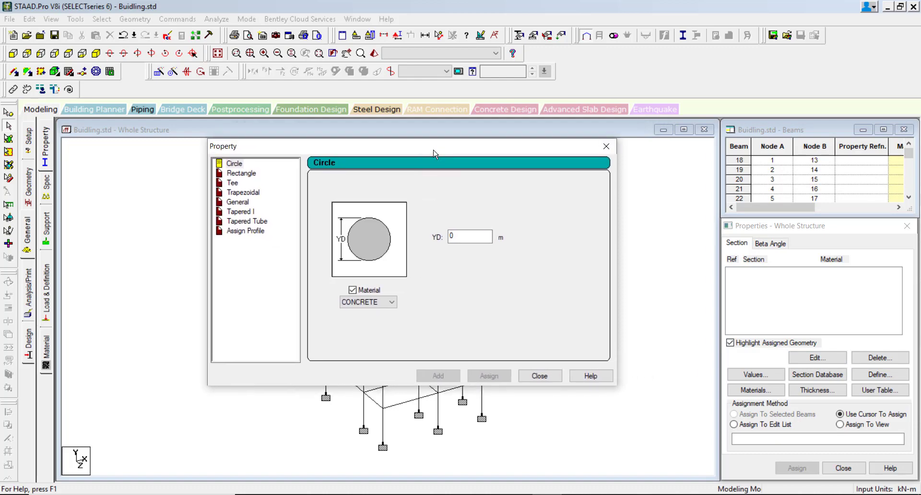
{"action": "left_click", "coordinate": [236, 175]}
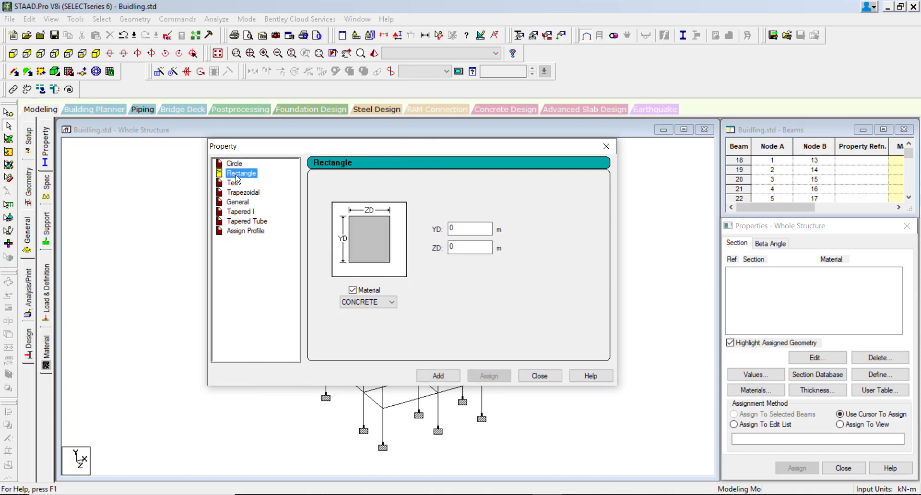
{"action": "left_click", "coordinate": [472, 228]}
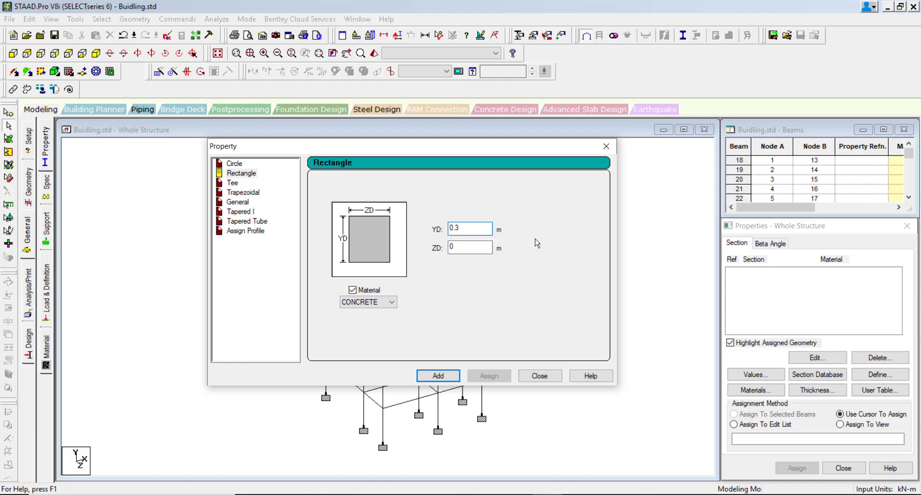
{"action": "left_click", "coordinate": [480, 243]}
{"action": "type", "text": "0.3"}
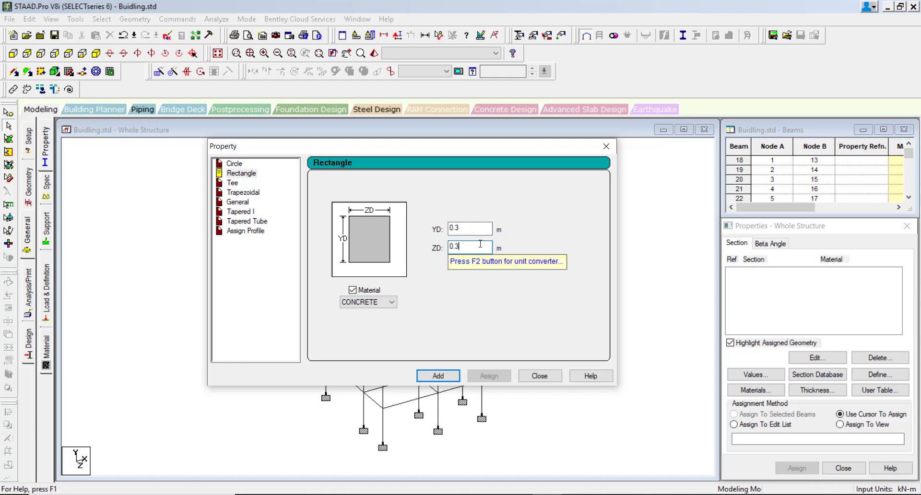
{"action": "left_click", "coordinate": [449, 378]}
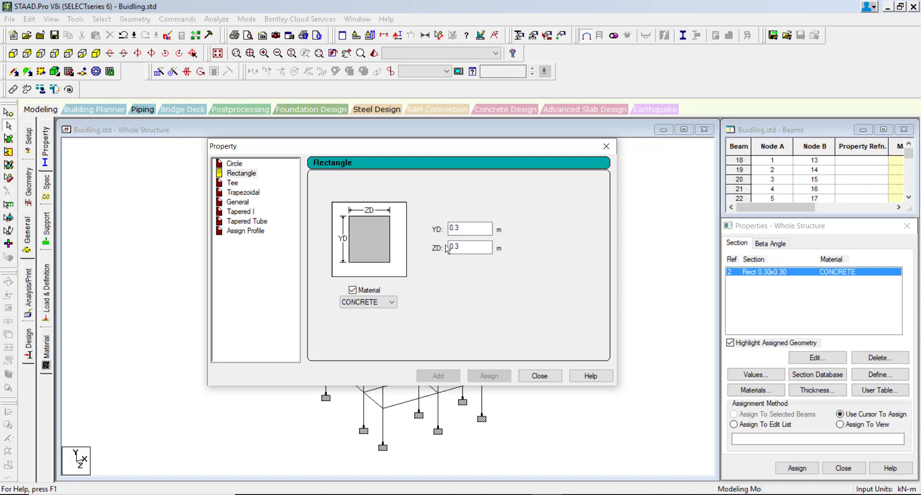
Add a second rectangular concrete section with YD 0.35 m and ZD 0.23 m, and finish defining sections
{"action": "left_click", "coordinate": [473, 229]}
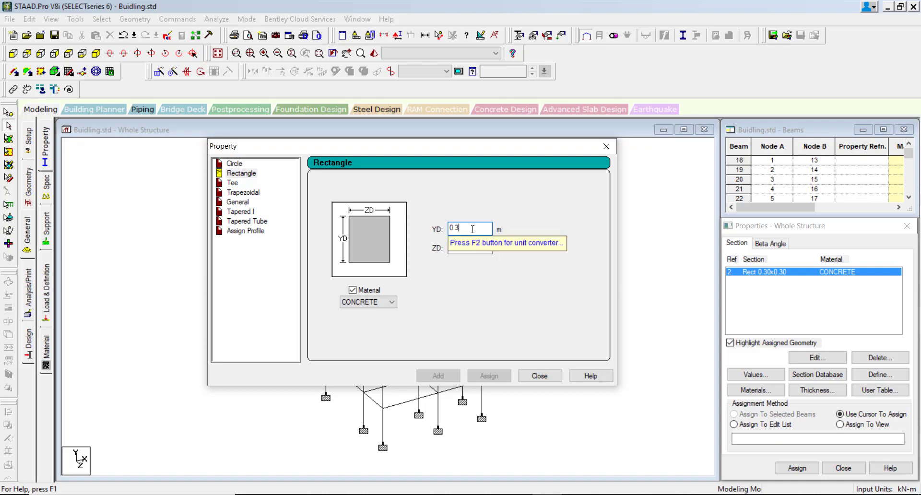
{"action": "type", "text": "5"}
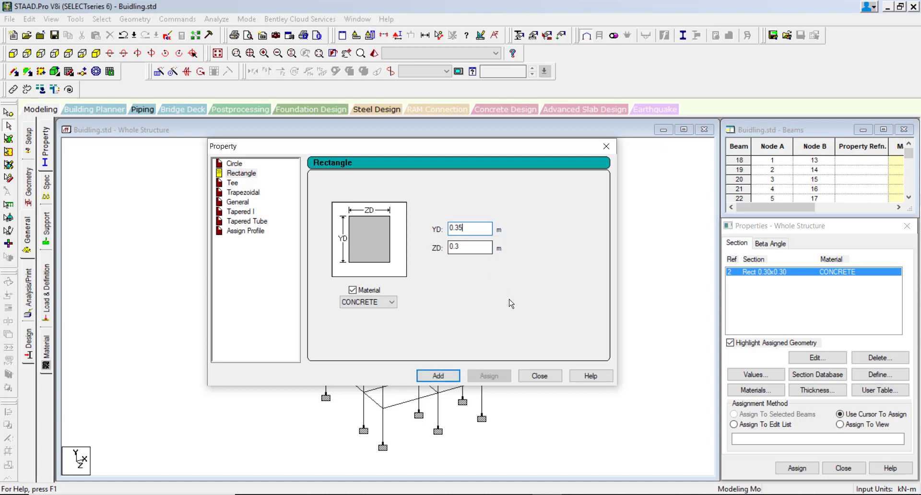
{"action": "left_click", "coordinate": [455, 248]}
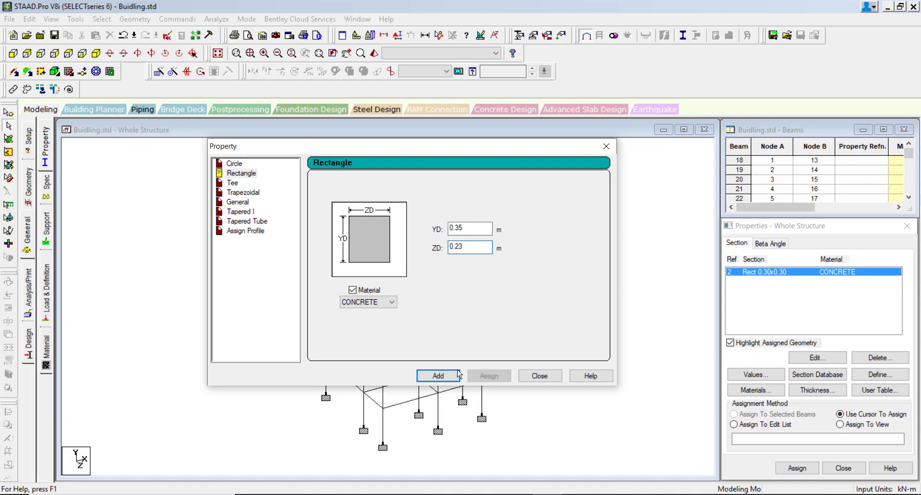
{"action": "left_click", "coordinate": [438, 376]}
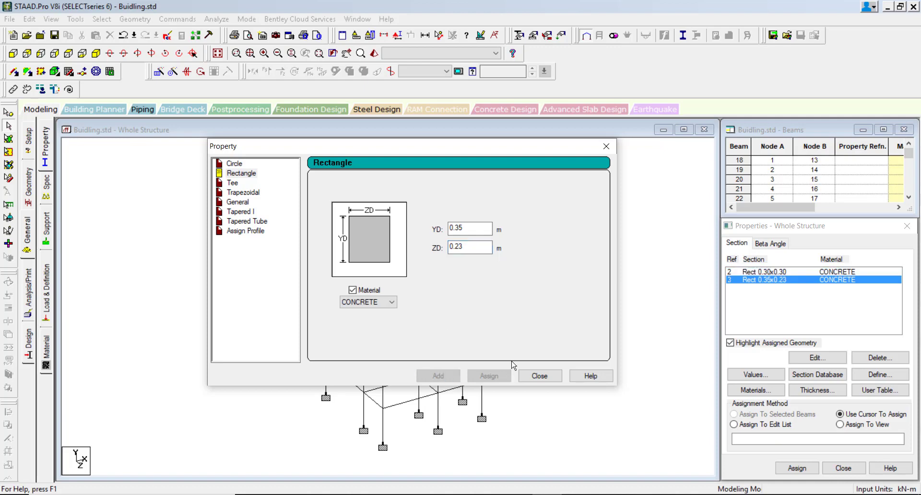
{"action": "left_click", "coordinate": [539, 376]}
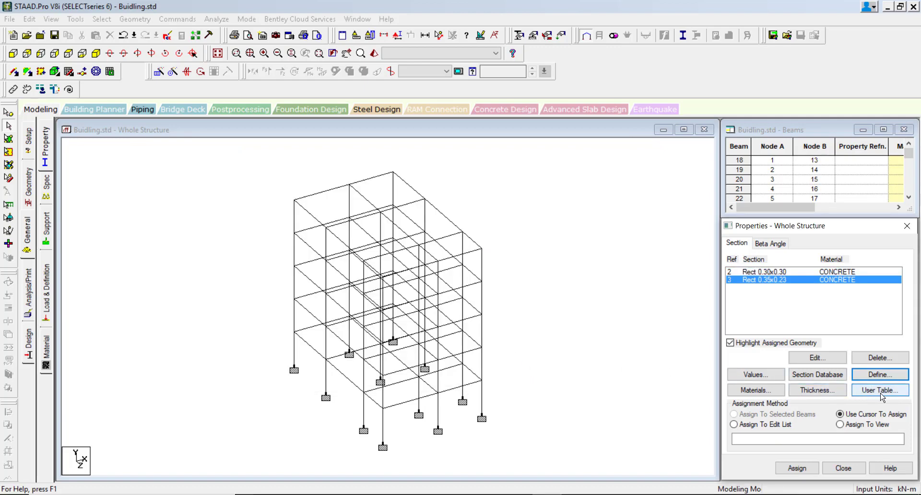
{"action": "left_click", "coordinate": [817, 390]}
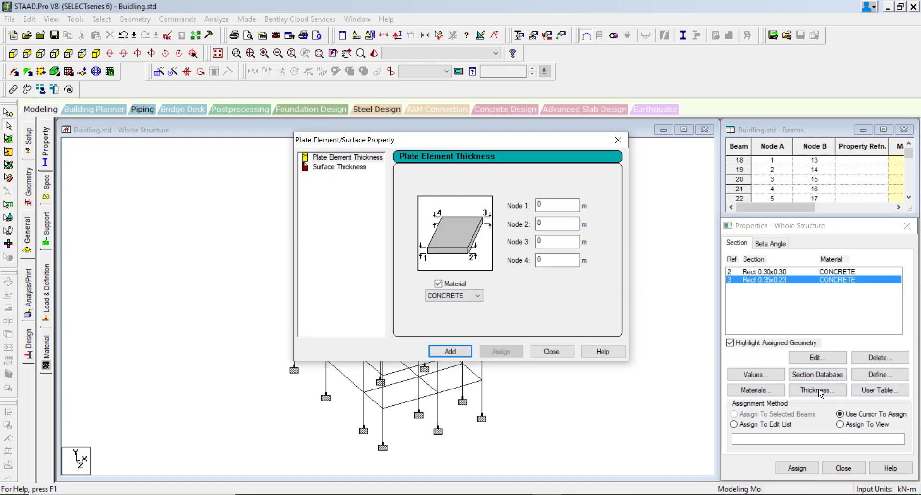
{"action": "left_click", "coordinate": [547, 206]}
{"action": "type", "text": "18"}
{"action": "left_click", "coordinate": [551, 352]}
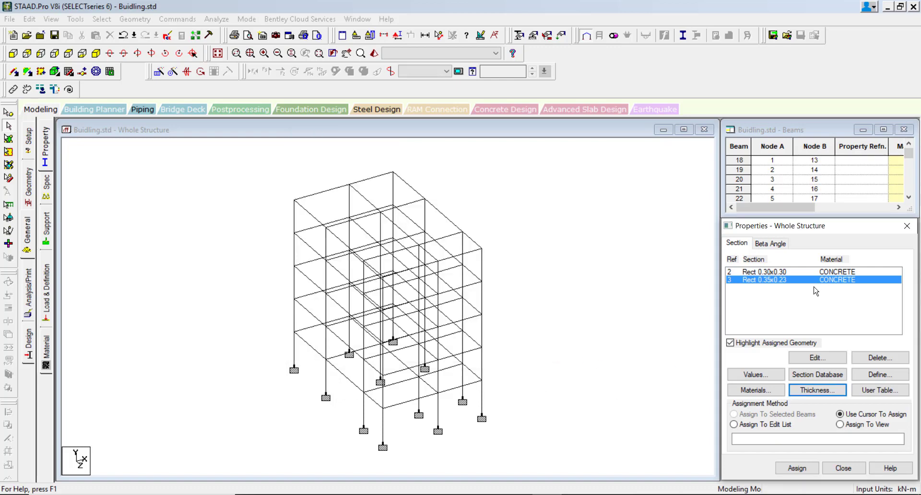
Assign the Rect 0.35x0.23 section to the horizontal beams of all five floor levels, selecting them from the front view, and clear the selection
{"action": "left_click", "coordinate": [752, 282]}
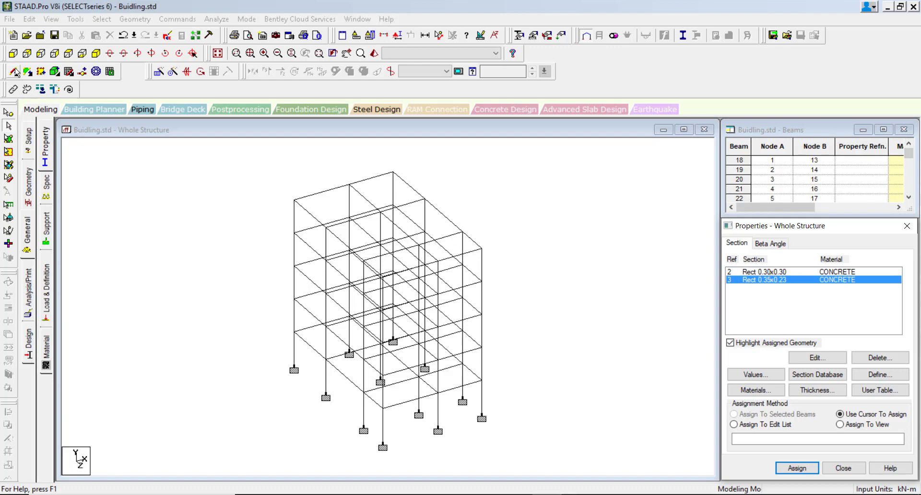
{"action": "left_click", "coordinate": [11, 52]}
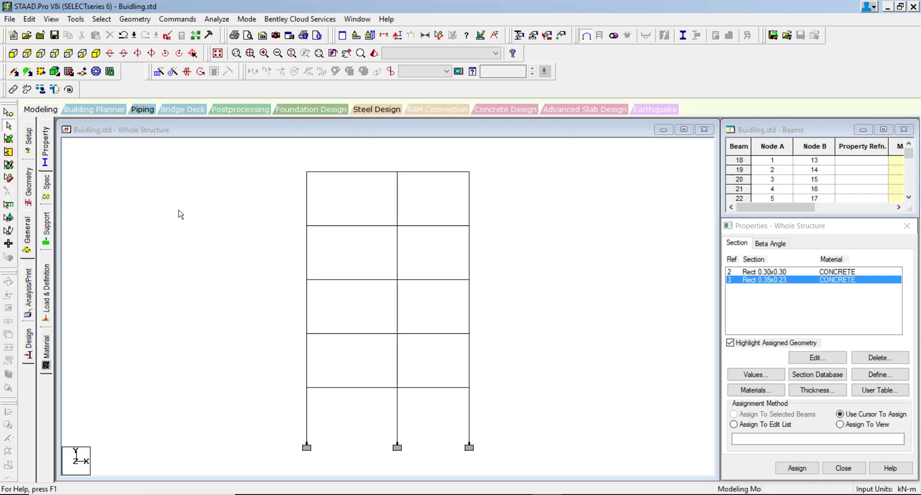
{"action": "left_click_drag", "start_coordinate": [289, 162], "coordinate": [482, 184]}
{"action": "left_click_drag", "start_coordinate": [298, 220], "coordinate": [476, 232], "text": "ctrl"}
{"action": "left_click_drag", "start_coordinate": [298, 277], "coordinate": [478, 287], "text": "ctrl"}
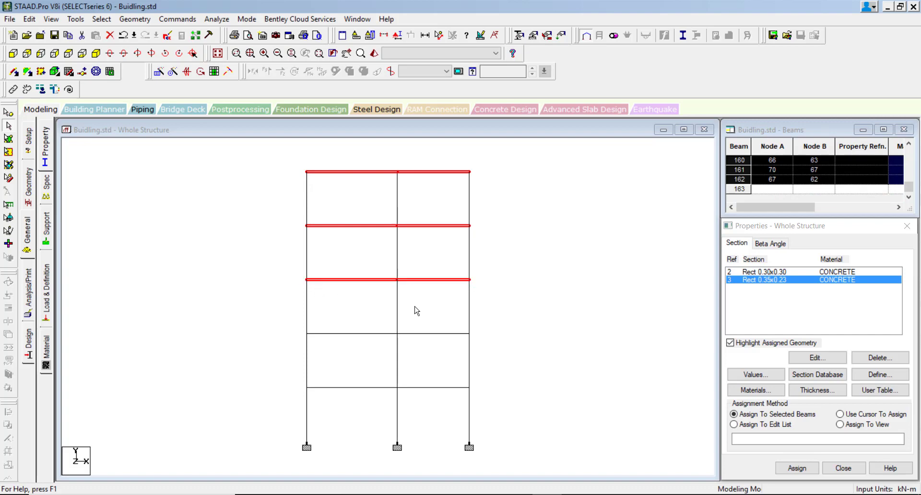
{"action": "left_click_drag", "start_coordinate": [298, 328], "coordinate": [477, 341], "text": "ctrl"}
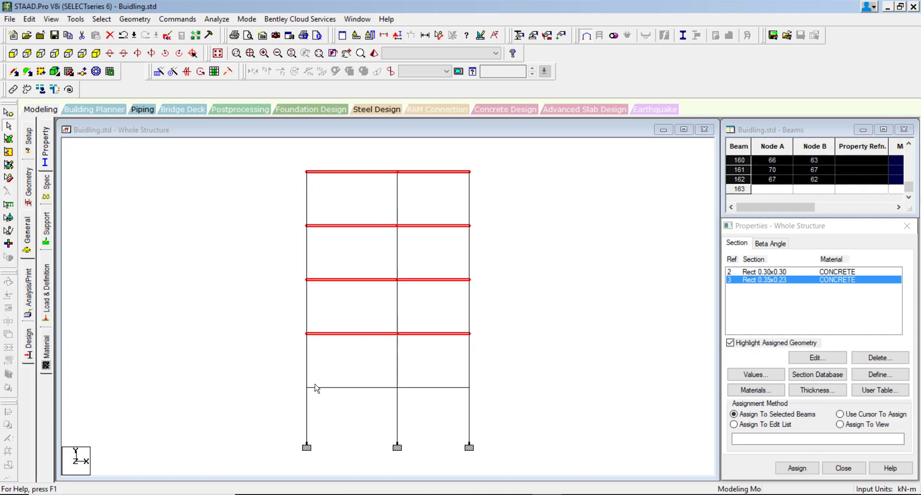
{"action": "left_click_drag", "start_coordinate": [301, 387], "coordinate": [477, 389], "text": "ctrl"}
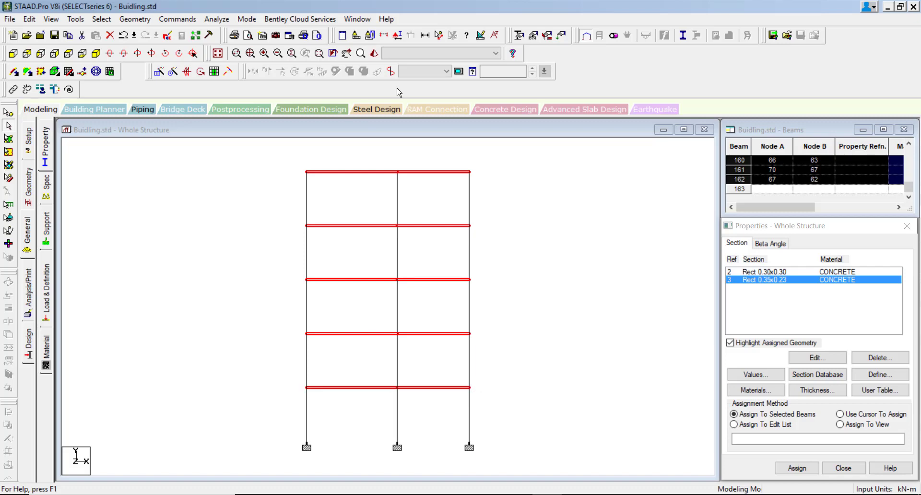
{"action": "left_click", "coordinate": [96, 54]}
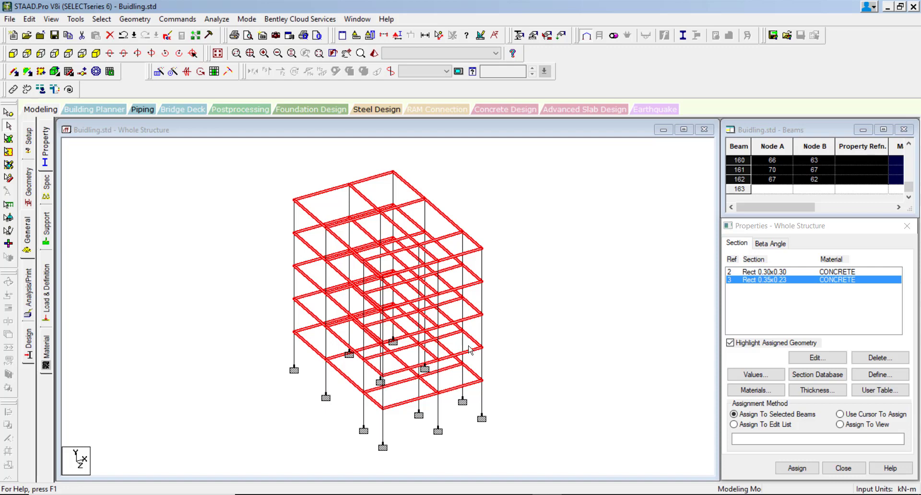
{"action": "left_click", "coordinate": [796, 468]}
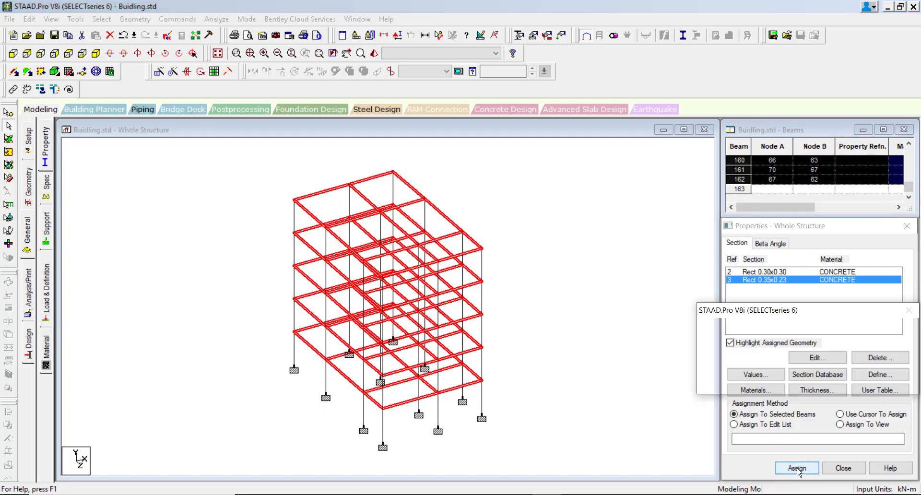
{"action": "left_click", "coordinate": [839, 388]}
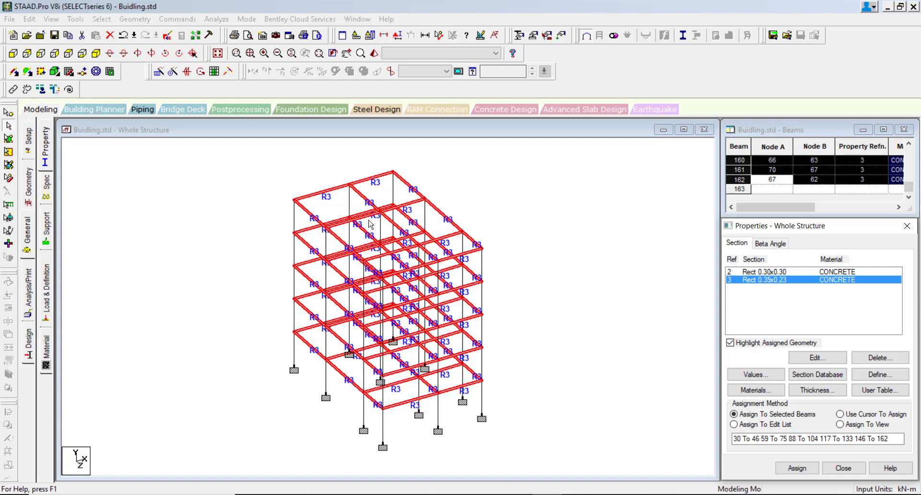
{"action": "left_click", "coordinate": [544, 271]}
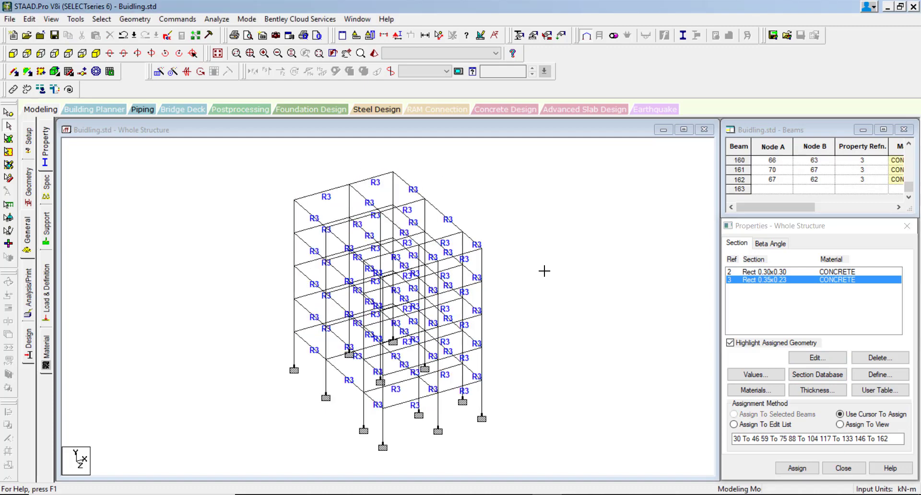
Choose the Rect 0.30x0.30 concrete section as the property for assignment
{"action": "left_click", "coordinate": [762, 272]}
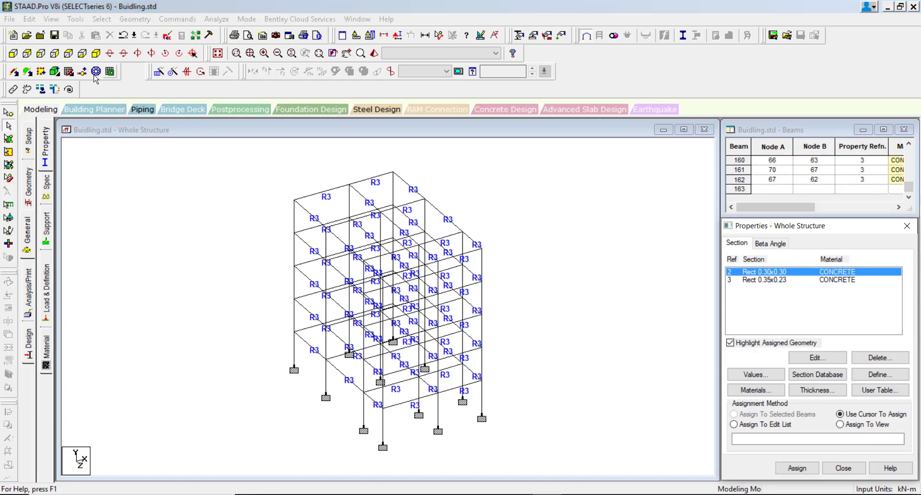
{"action": "left_click", "coordinate": [54, 53]}
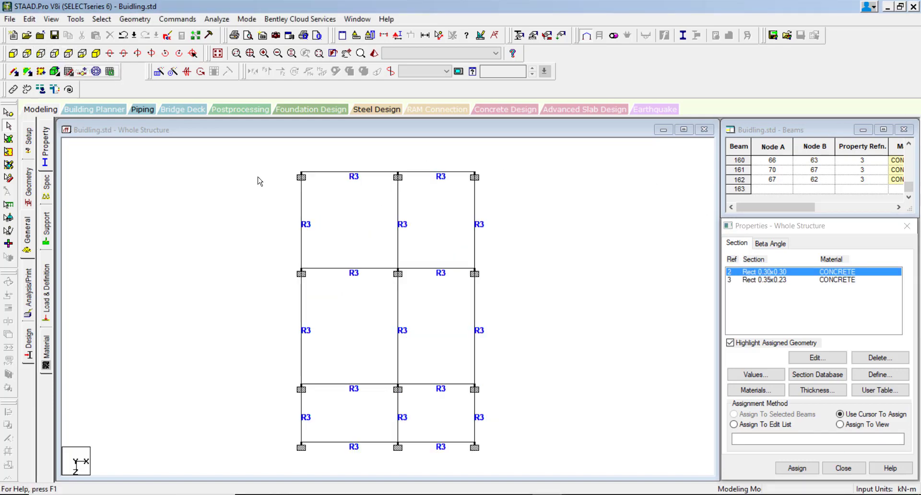
{"action": "left_click", "coordinate": [304, 177]}
{"action": "left_click_drag", "start_coordinate": [385, 163], "coordinate": [403, 179], "text": "ctrl"}
{"action": "left_click_drag", "start_coordinate": [465, 164], "coordinate": [484, 179], "text": "ctrl"}
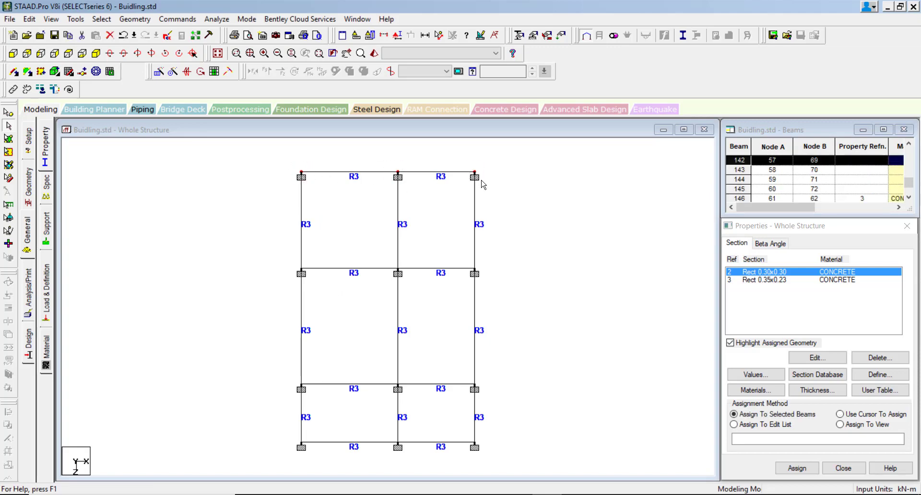
{"action": "left_click", "coordinate": [97, 53]}
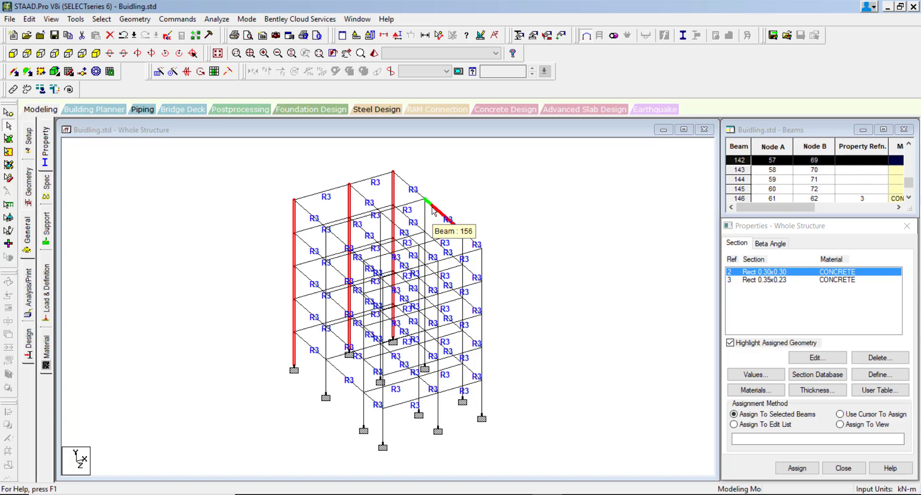
{"action": "left_click", "coordinate": [489, 187]}
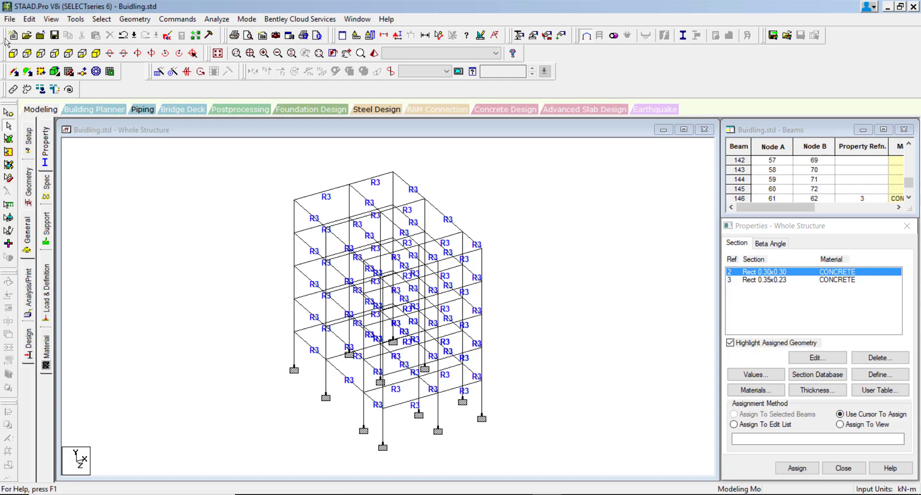
Select all members with a missing property and assign the Rect 0.30x0.30 section to these columns
{"action": "left_click", "coordinate": [101, 19]}
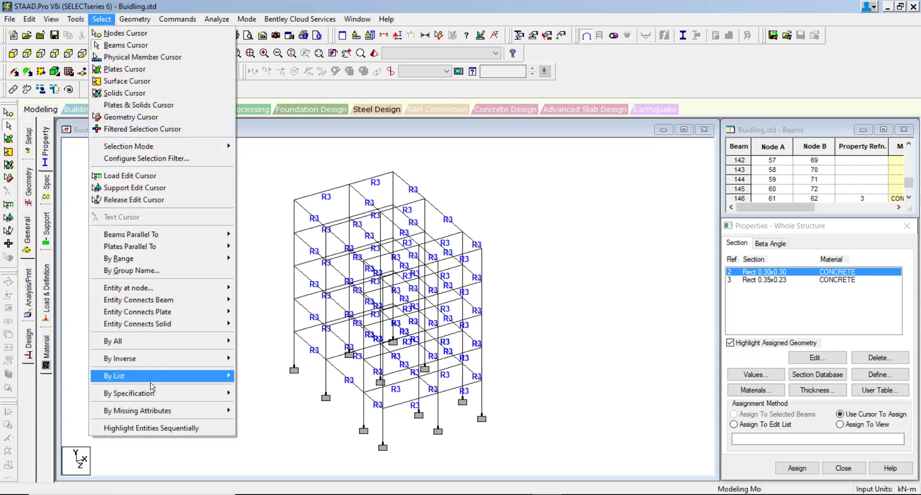
{"action": "mouse_move", "coordinate": [148, 413]}
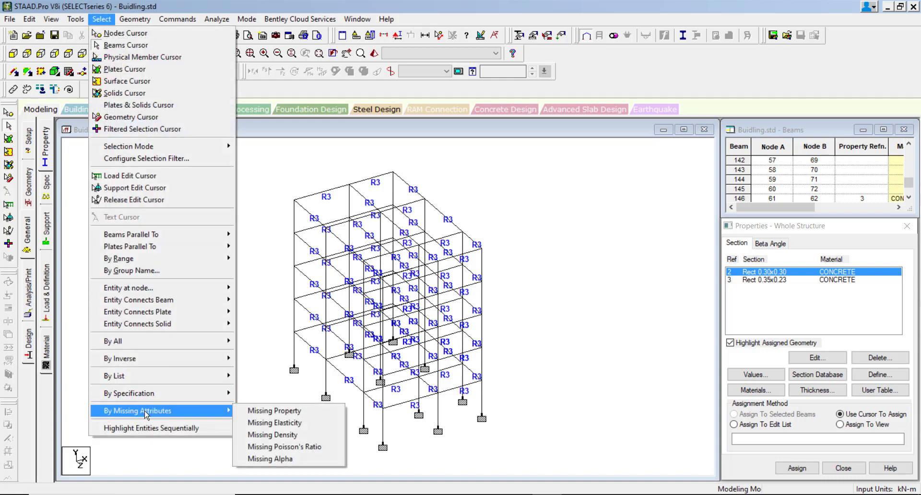
{"action": "left_click", "coordinate": [274, 411]}
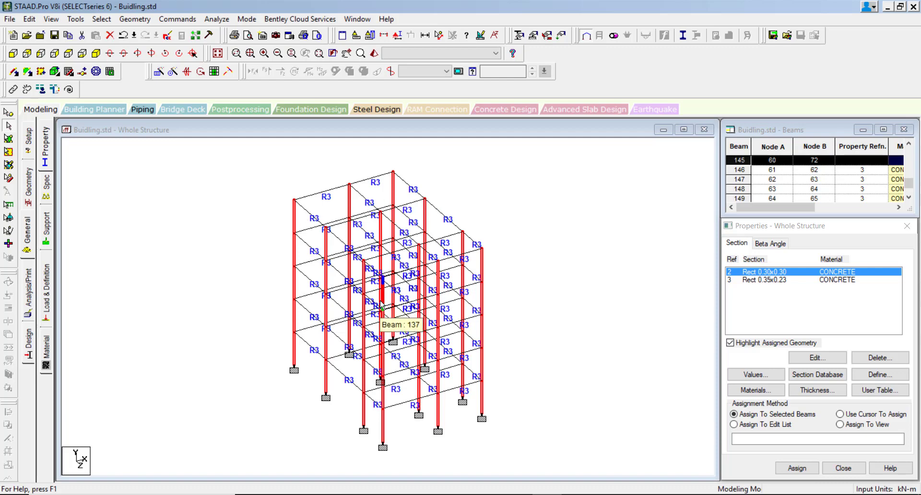
{"action": "left_click", "coordinate": [798, 468]}
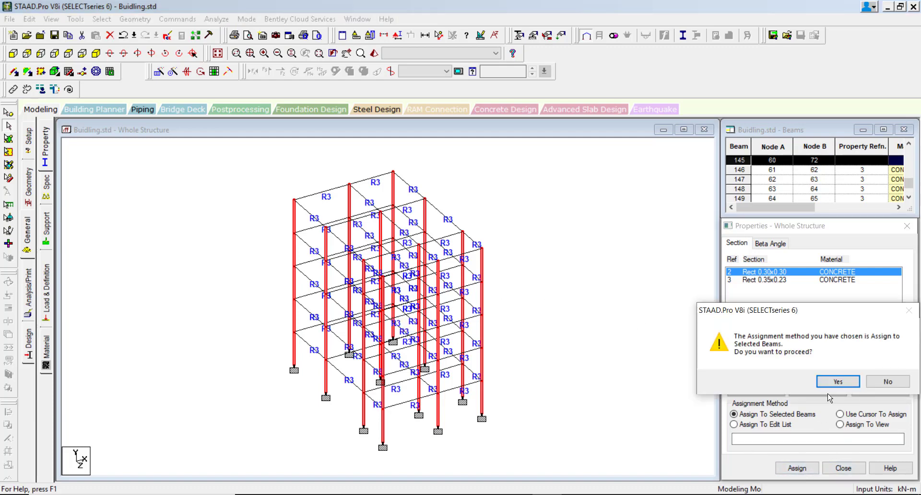
{"action": "key", "text": "Return"}
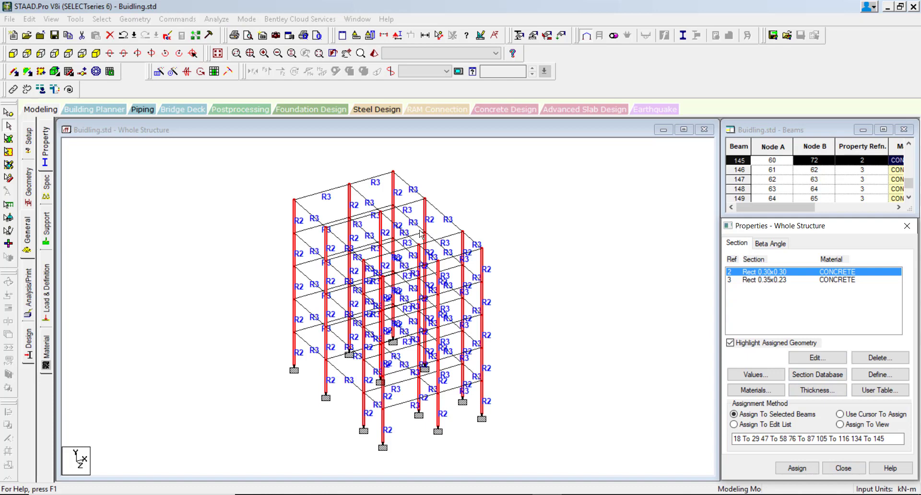
{"action": "left_click", "coordinate": [544, 332]}
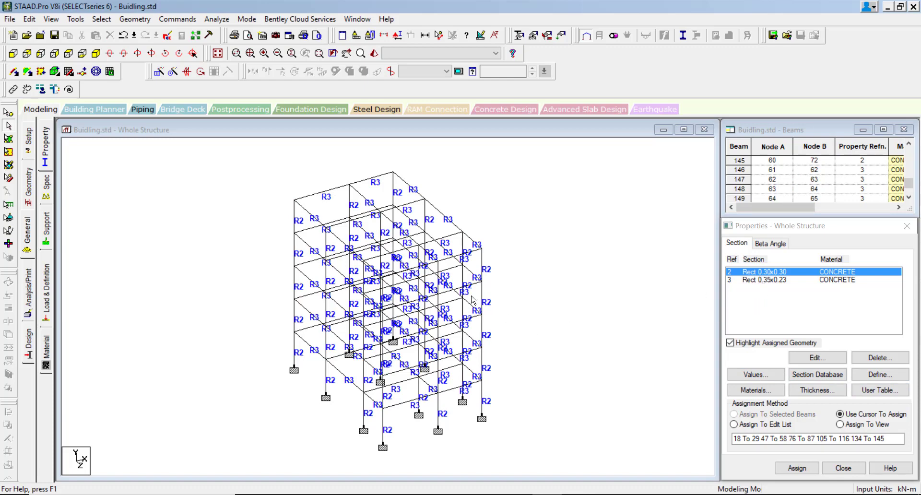
Show the whole structure as a 3D rendering, rotate it to inspect the sections, and close the Properties window
{"action": "right_click", "coordinate": [527, 336]}
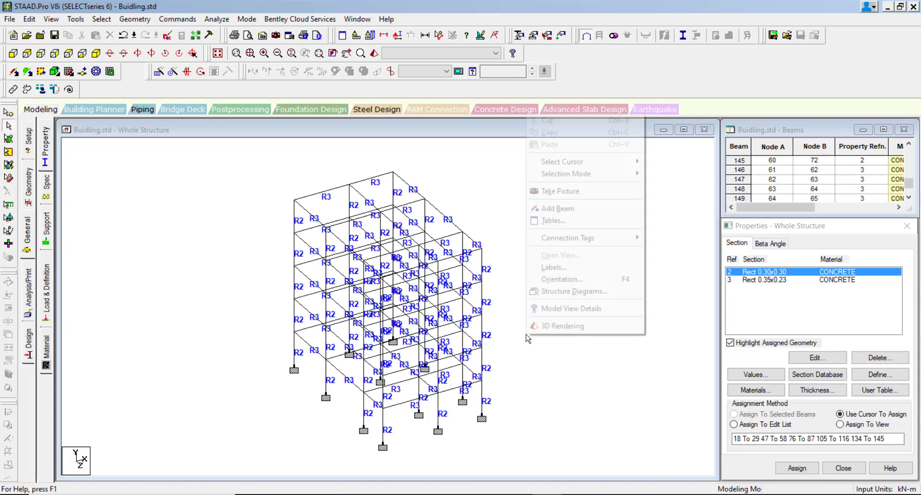
{"action": "left_click", "coordinate": [555, 327]}
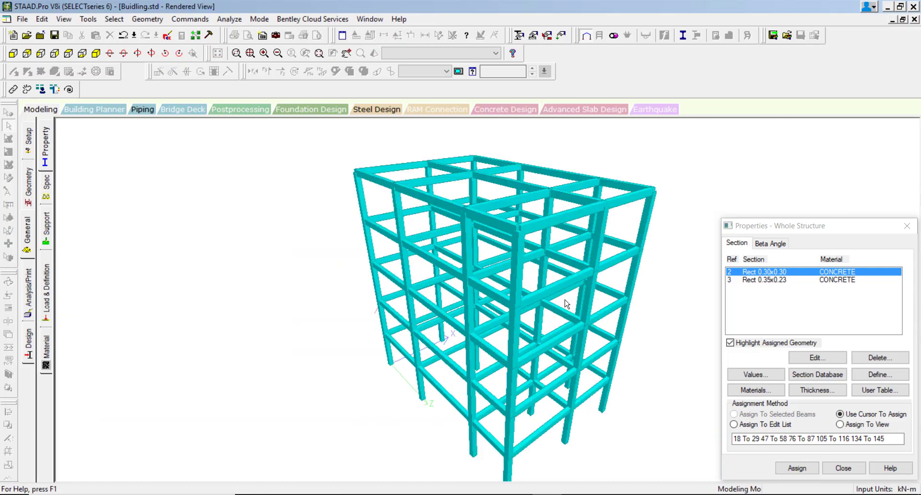
{"action": "left_click_drag", "start_coordinate": [566, 303], "coordinate": [519, 296]}
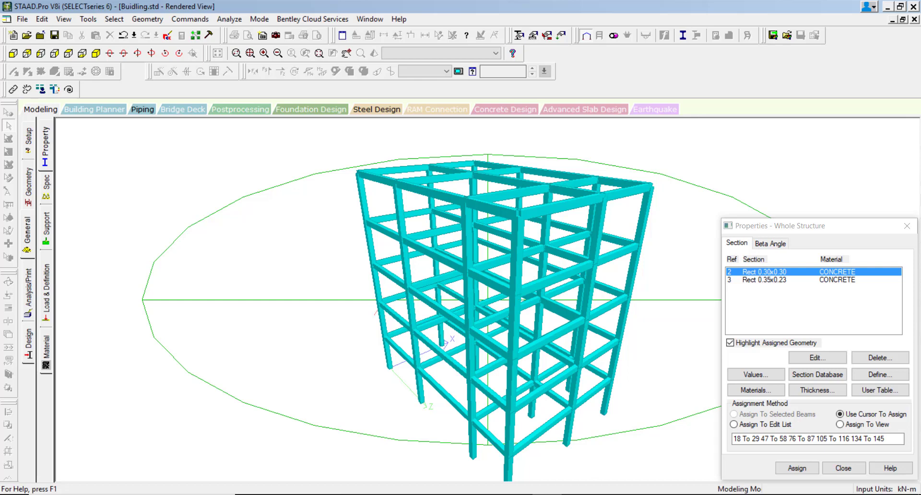
{"action": "left_click", "coordinate": [907, 225]}
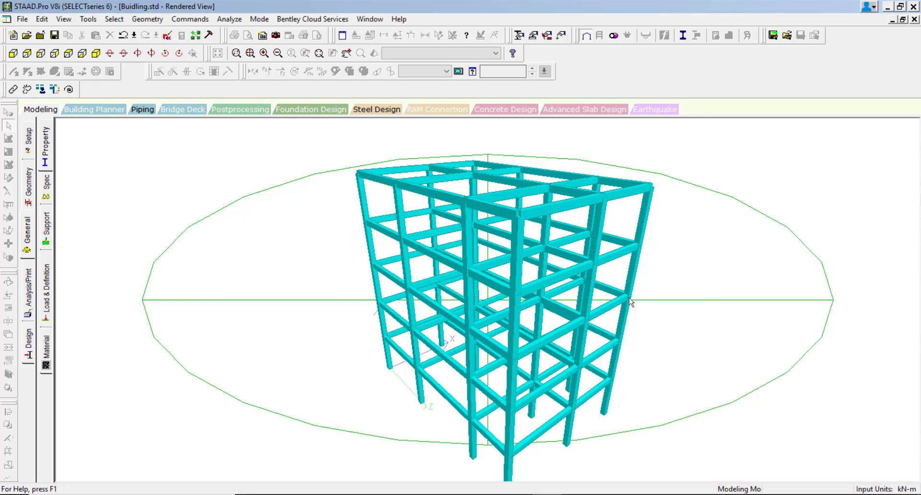